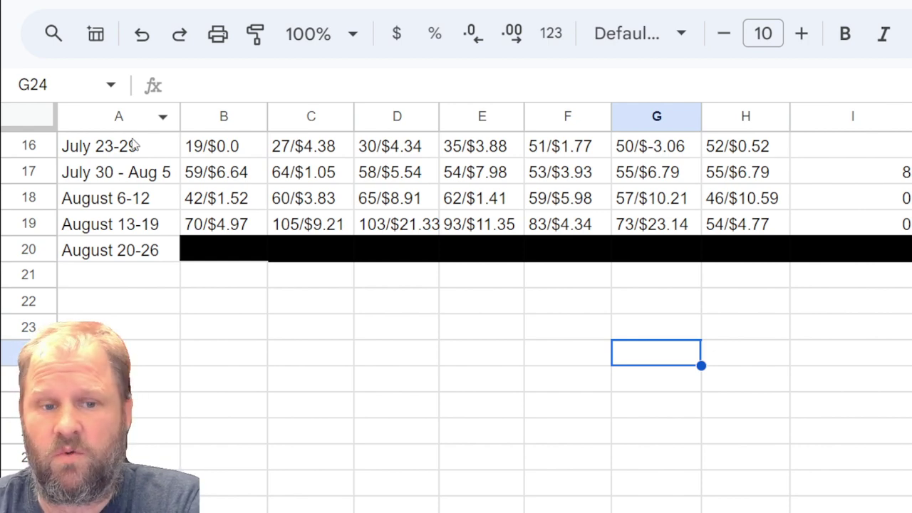
Step: Remove the black fill from cell I20 so its 13 new videos shows
{"action": "scroll", "coordinate": [285, 358], "scroll_direction": "up", "scroll_amount": 1}
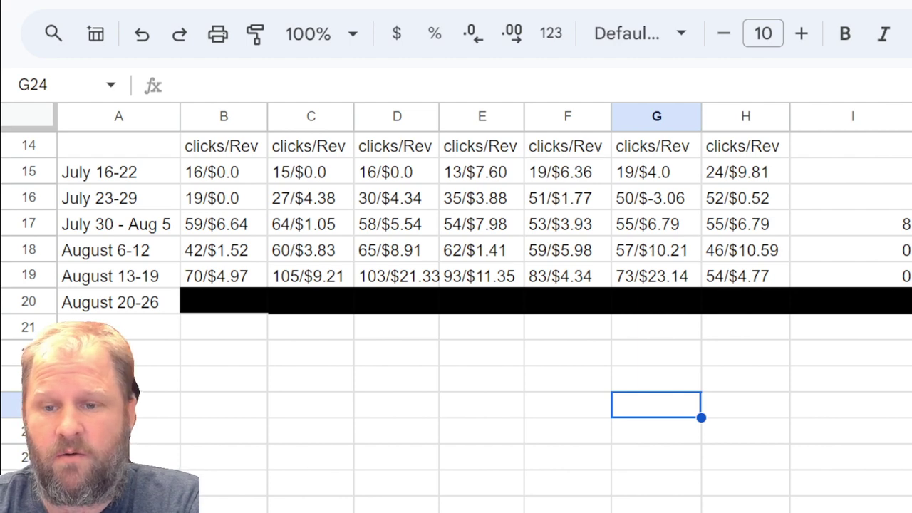
{"action": "scroll", "coordinate": [785, 512], "scroll_direction": "right", "scroll_amount": 10}
{"action": "scroll", "coordinate": [785, 511], "scroll_direction": "right", "scroll_amount": 4}
{"action": "scroll", "coordinate": [785, 511], "scroll_direction": "right", "scroll_amount": 2}
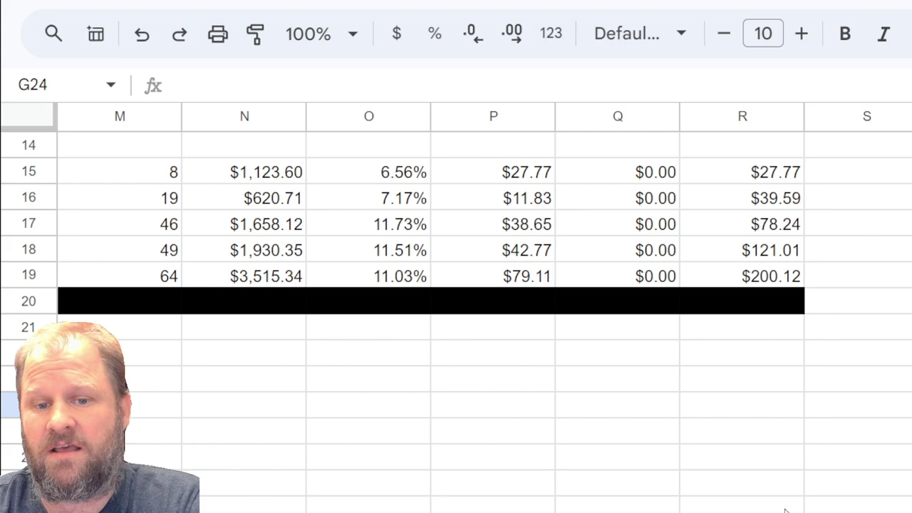
{"action": "scroll", "coordinate": [786, 511], "scroll_direction": "left", "scroll_amount": 2}
{"action": "scroll", "coordinate": [631, 508], "scroll_direction": "left", "scroll_amount": 10}
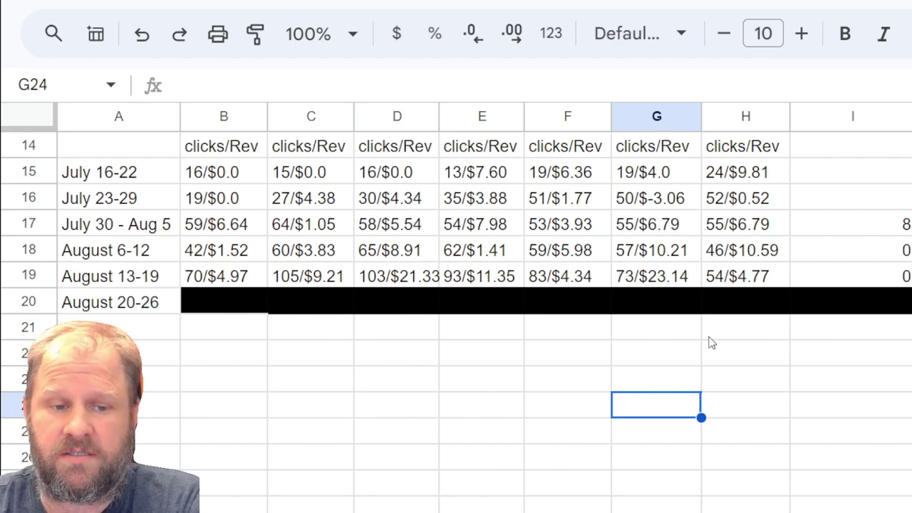
{"action": "left_click", "coordinate": [881, 292]}
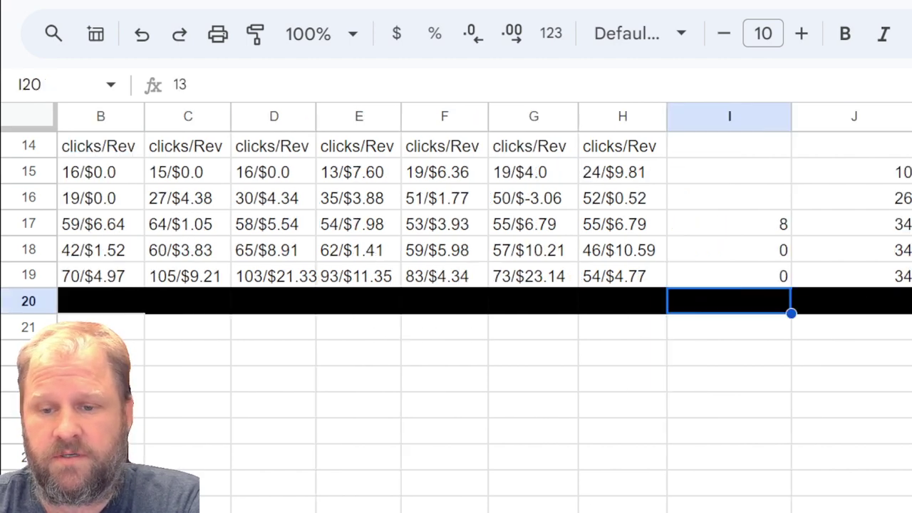
{"action": "scroll", "coordinate": [717, 332], "scroll_direction": "right", "scroll_amount": 2}
{"action": "scroll", "coordinate": [717, 332], "scroll_direction": "right", "scroll_amount": 1}
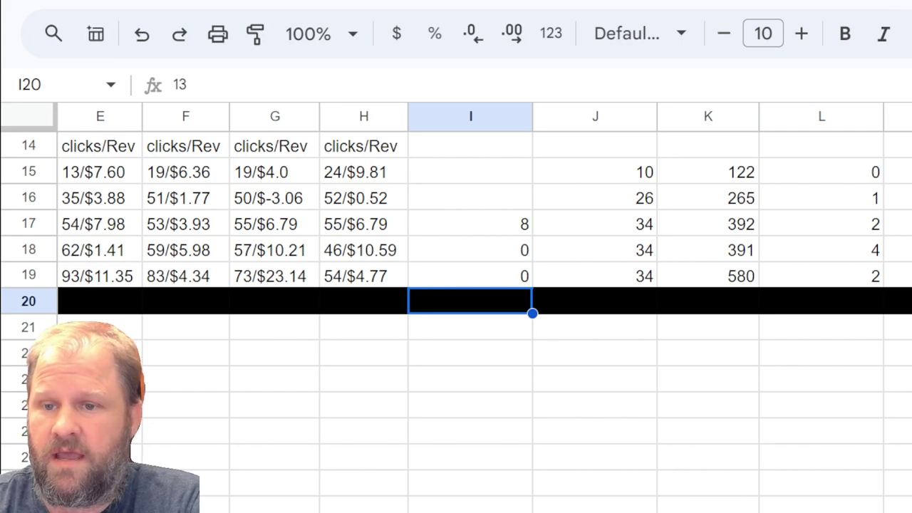
{"action": "key", "text": "ctrl+backslash"}
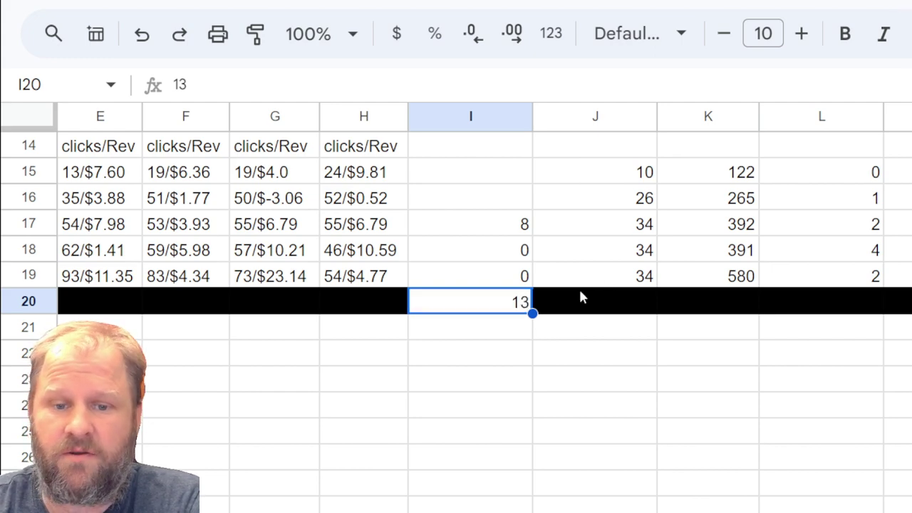
Step: Remove the black fill from cell J20 to reveal its value 47
{"action": "left_click", "coordinate": [585, 300]}
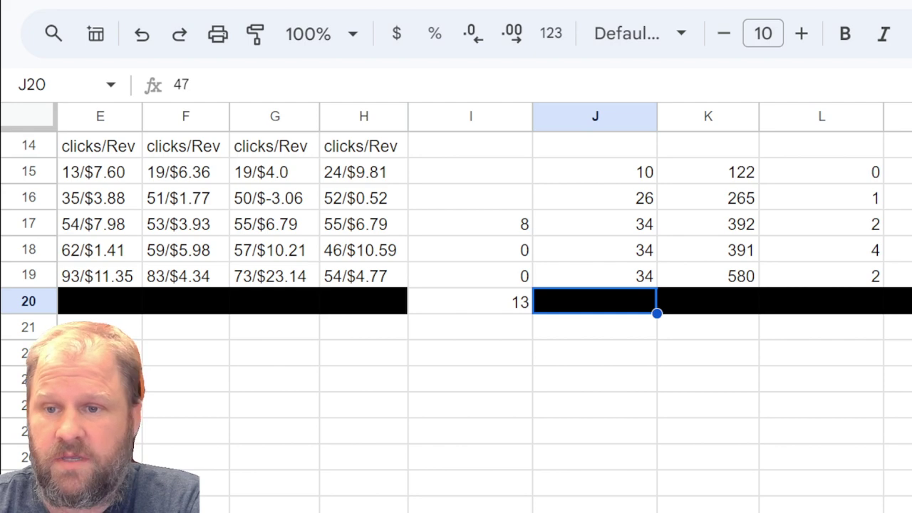
{"action": "key", "text": "ctrl+backslash"}
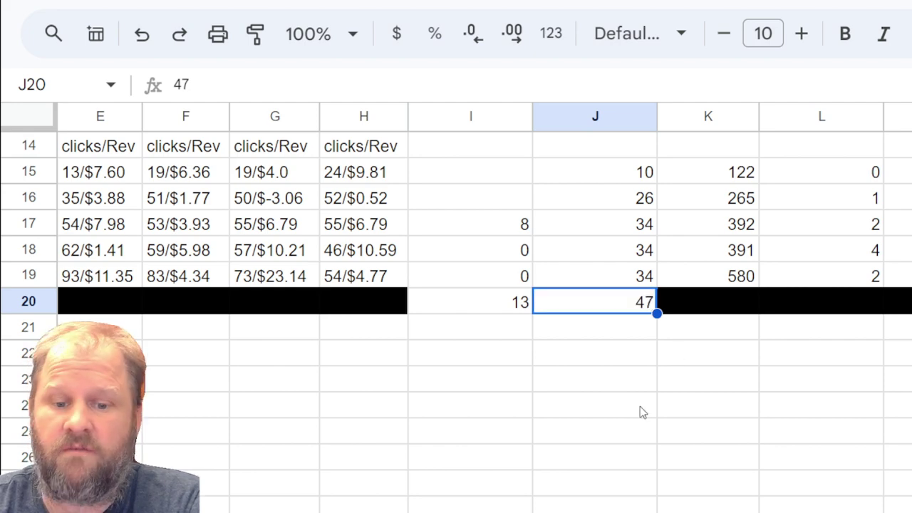
{"action": "scroll", "coordinate": [456, 213], "scroll_direction": "left", "scroll_amount": 2}
{"action": "scroll", "coordinate": [456, 214], "scroll_direction": "left", "scroll_amount": 2}
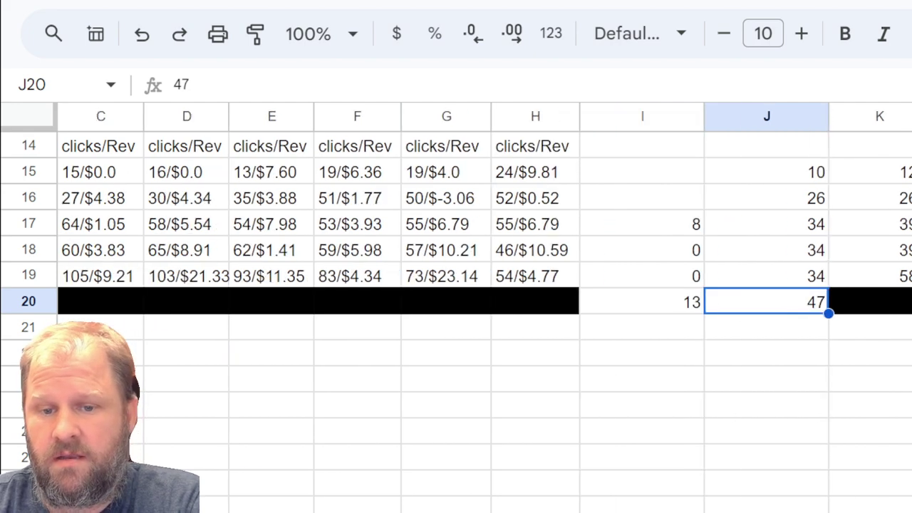
{"action": "scroll", "coordinate": [456, 214], "scroll_direction": "left", "scroll_amount": 2}
{"action": "scroll", "coordinate": [456, 213], "scroll_direction": "left", "scroll_amount": 1}
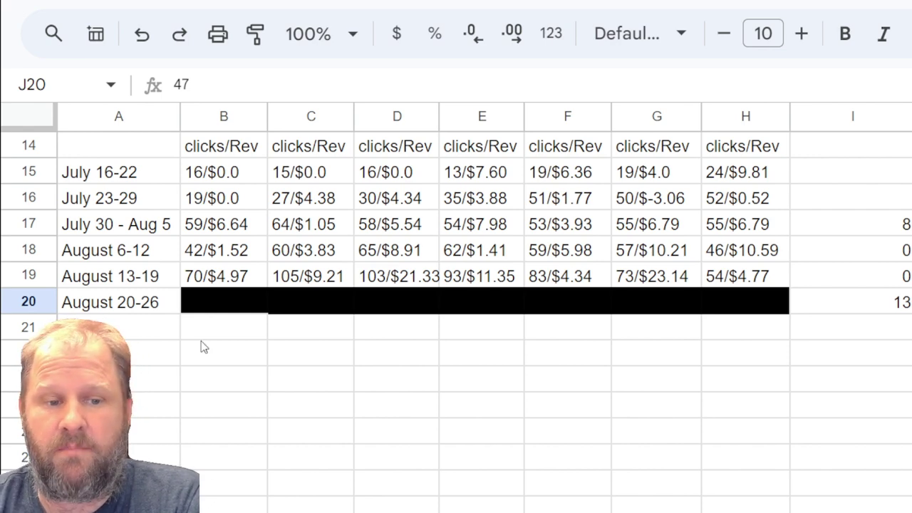
{"action": "scroll", "coordinate": [280, 349], "scroll_direction": "up", "scroll_amount": 1}
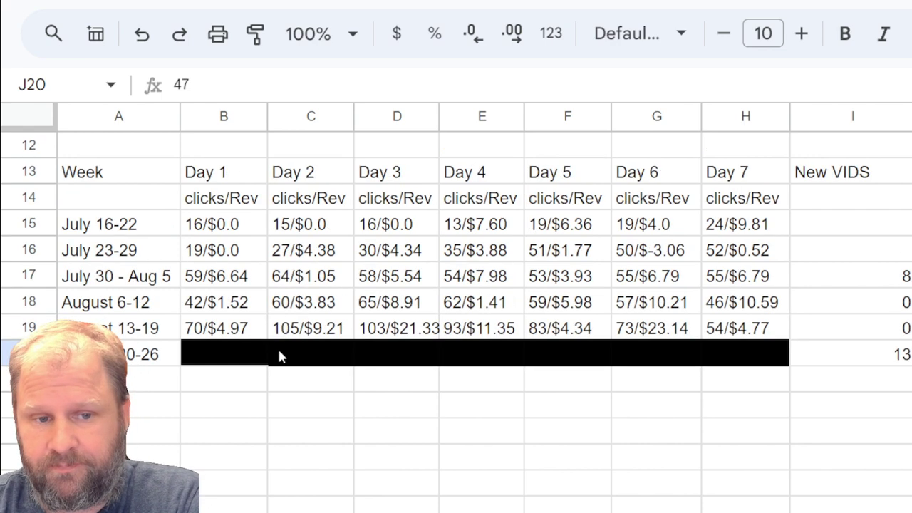
{"action": "scroll", "coordinate": [283, 348], "scroll_direction": "down", "scroll_amount": 2}
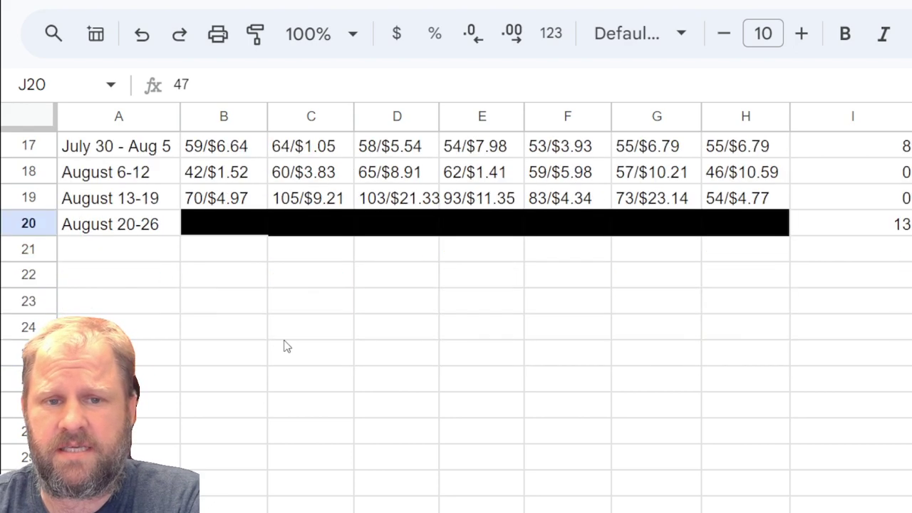
{"action": "scroll", "coordinate": [285, 346], "scroll_direction": "up", "scroll_amount": 2}
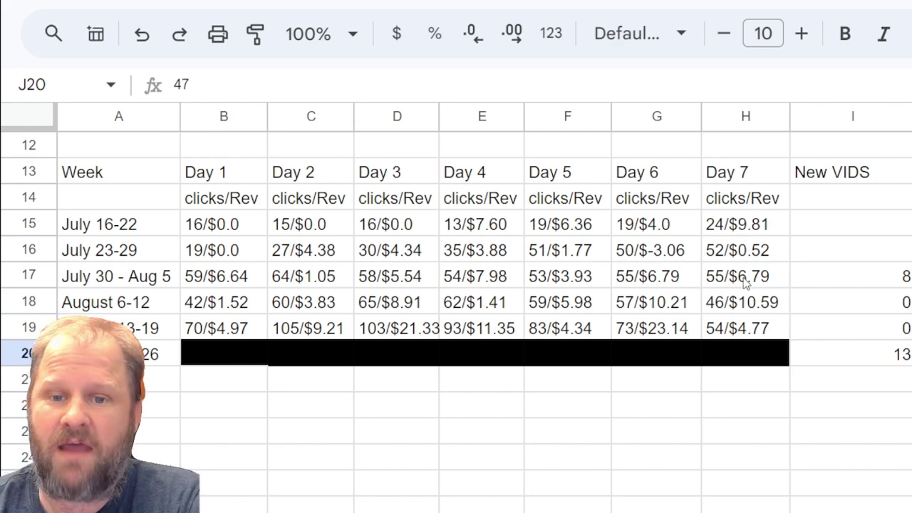
Step: Clear the black fill from E20 through H20, revealing Day 4–7 clicks/revenue ending at 44/$2.91
{"action": "left_click", "coordinate": [224, 355]}
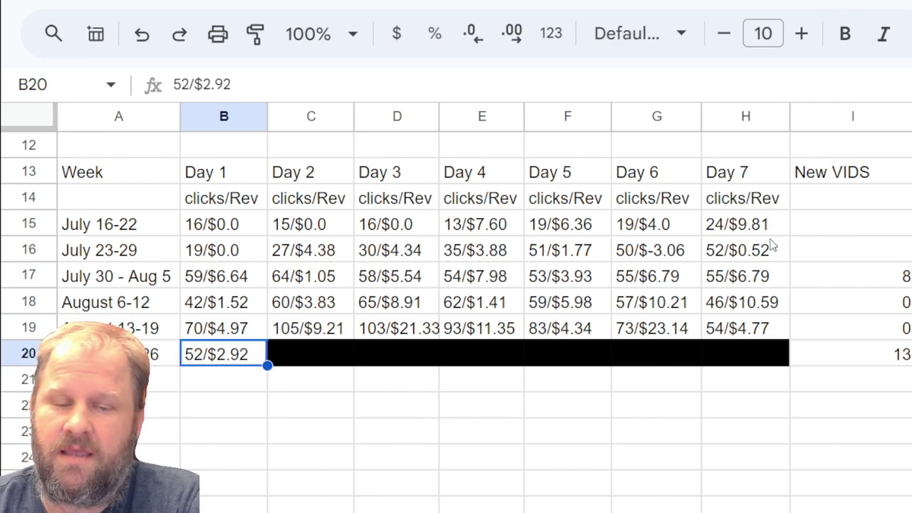
{"action": "left_click", "coordinate": [311, 364]}
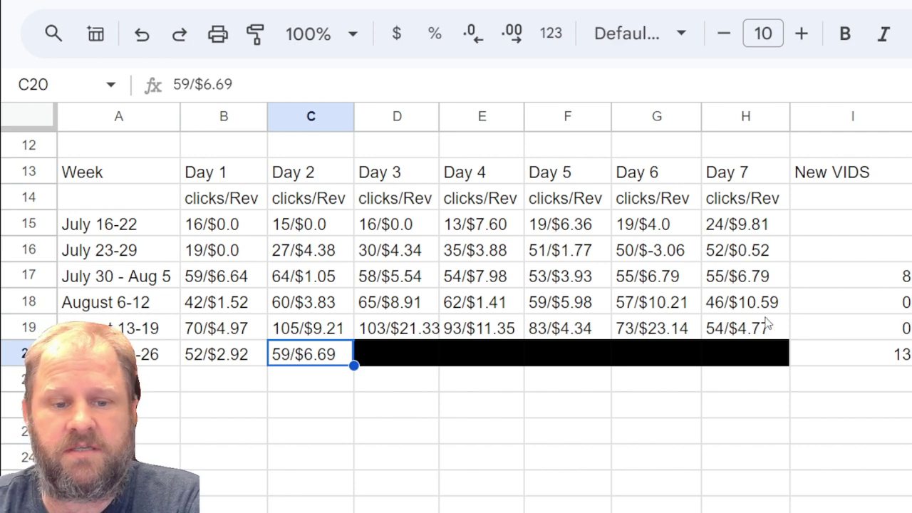
{"action": "left_click", "coordinate": [407, 355]}
{"action": "type", "text": "54/$7.59"}
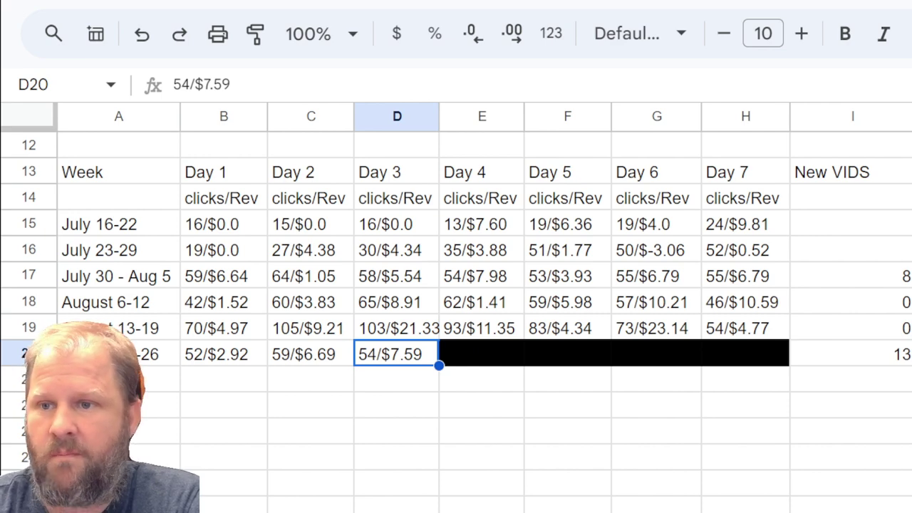
{"action": "left_click", "coordinate": [499, 352]}
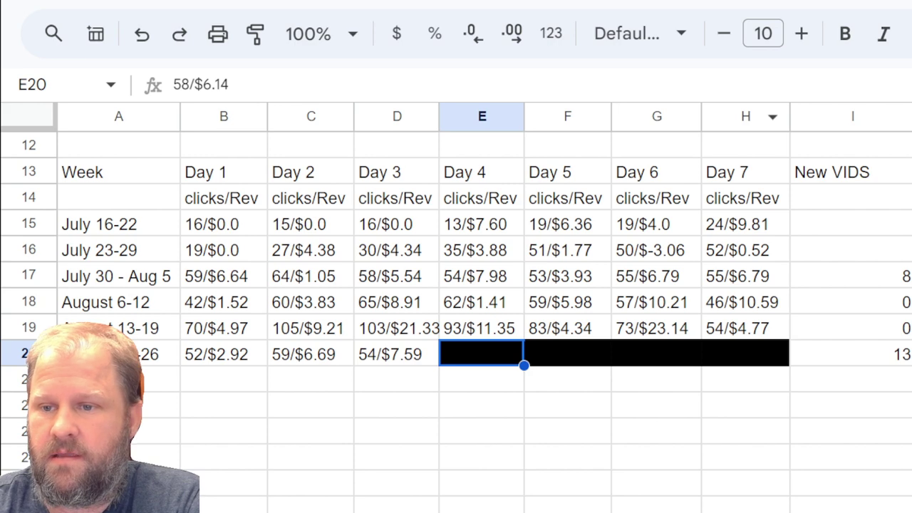
{"action": "key", "text": "ctrl+backslash"}
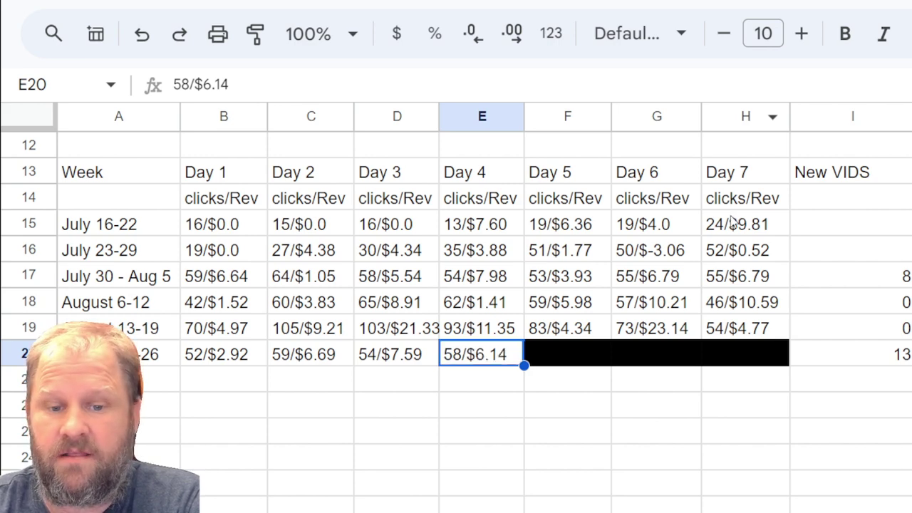
{"action": "left_click", "coordinate": [575, 354]}
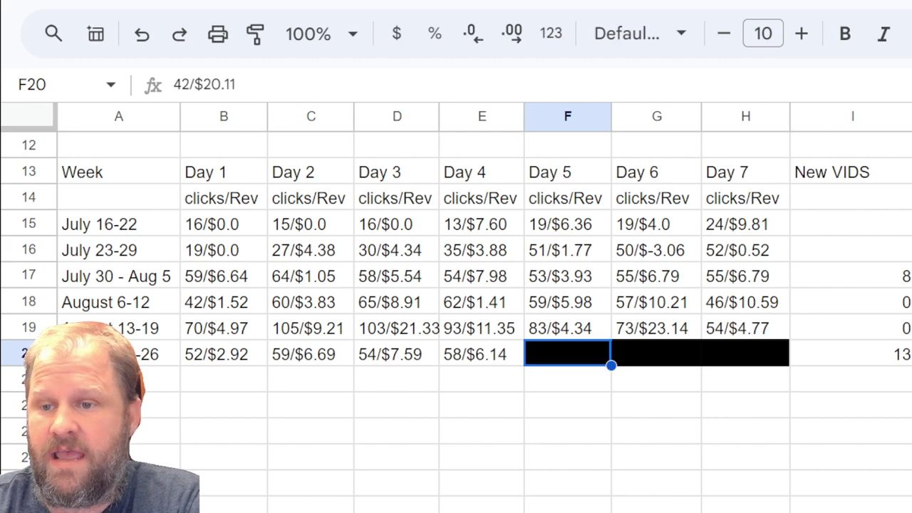
{"action": "key", "text": "ctrl+backslash"}
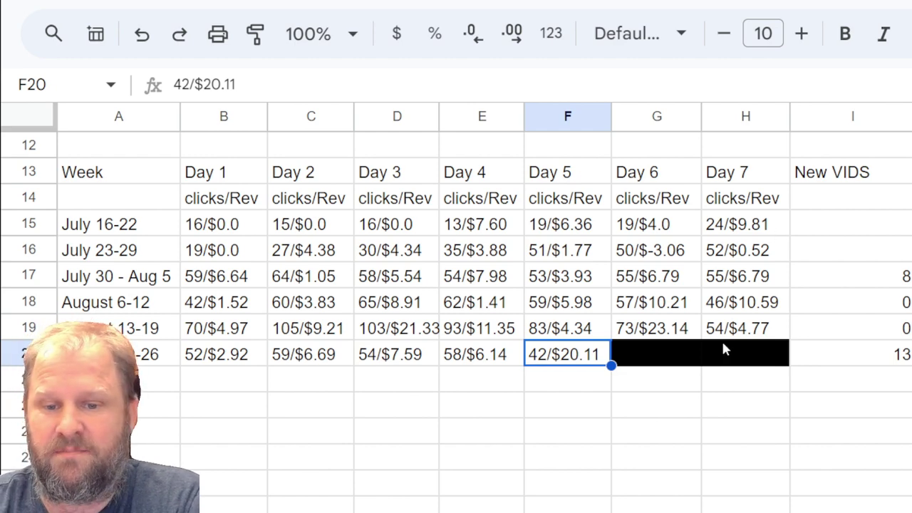
{"action": "left_click", "coordinate": [661, 360]}
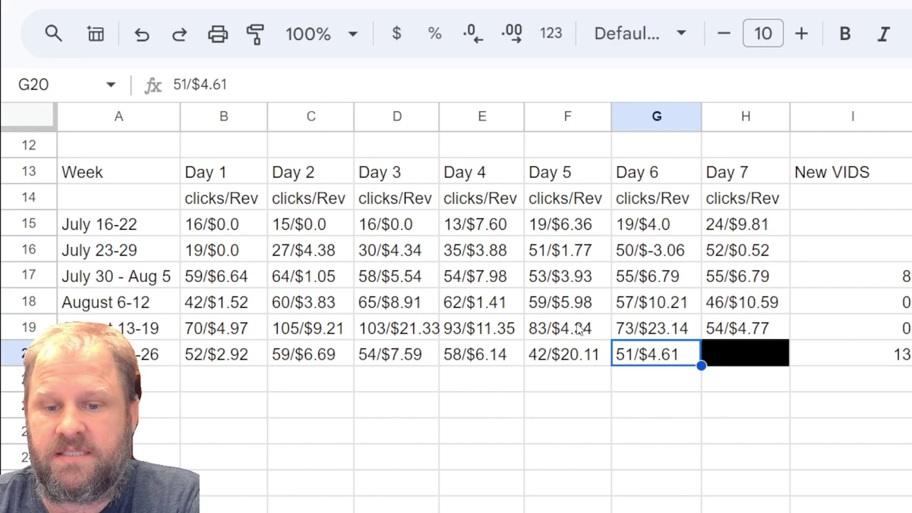
{"action": "left_click", "coordinate": [725, 356]}
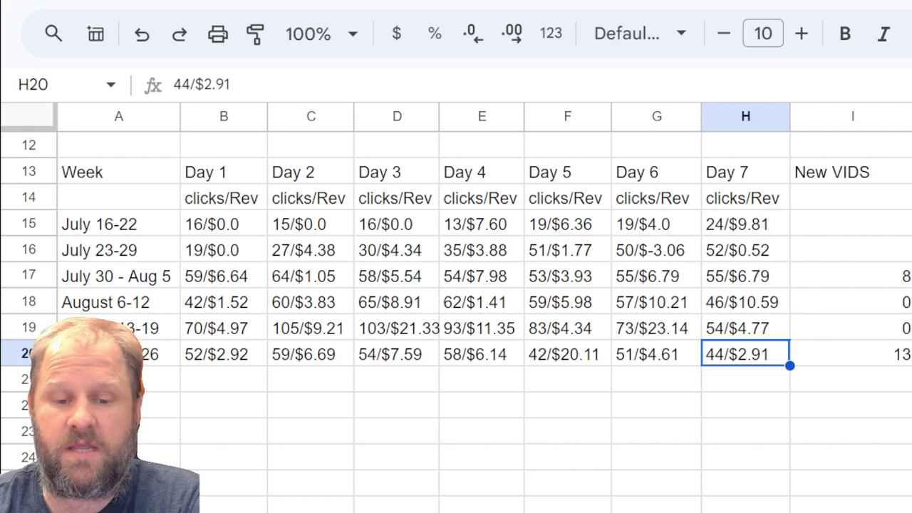
{"action": "scroll", "coordinate": [718, 501], "scroll_direction": "right", "scroll_amount": 3}
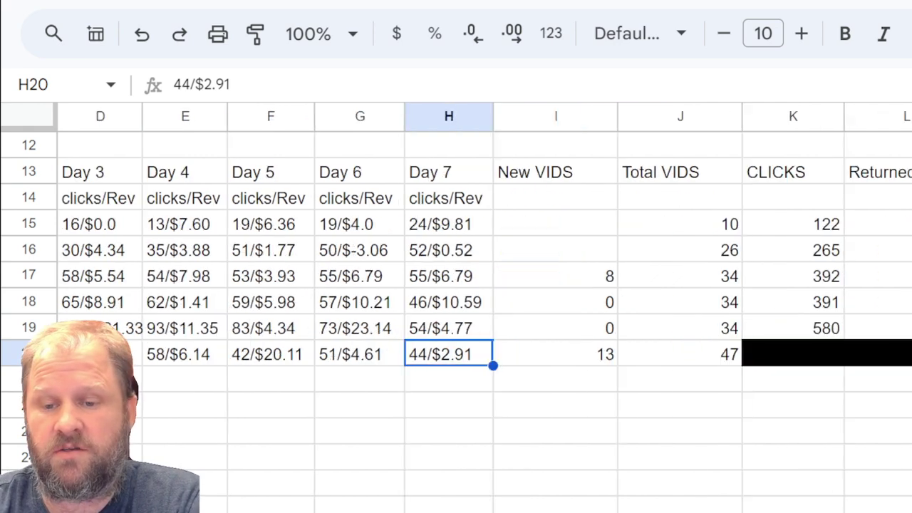
Step: Clear the black fill on K20 and L20, showing 360 clicks and 3 returned items
{"action": "scroll", "coordinate": [717, 500], "scroll_direction": "right", "scroll_amount": 2}
{"action": "scroll", "coordinate": [717, 501], "scroll_direction": "right", "scroll_amount": 1}
{"action": "scroll", "coordinate": [718, 501], "scroll_direction": "right", "scroll_amount": 2}
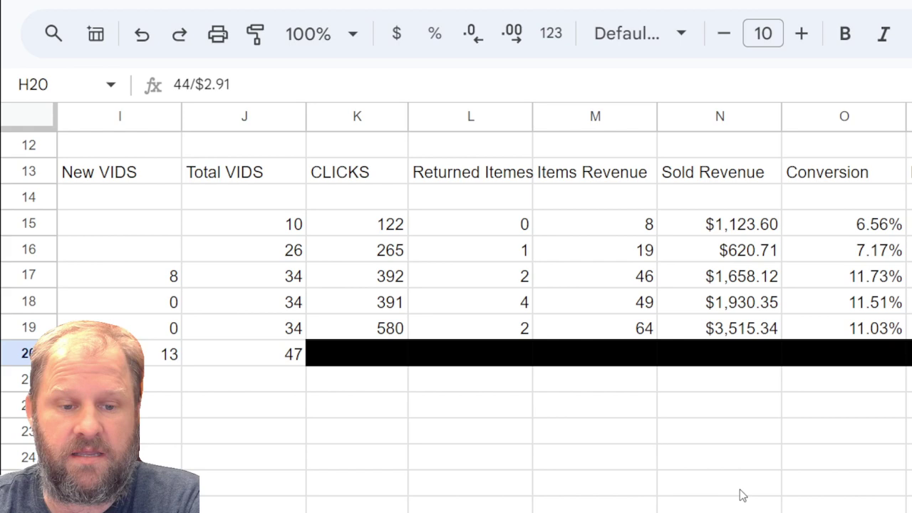
{"action": "left_click", "coordinate": [368, 353]}
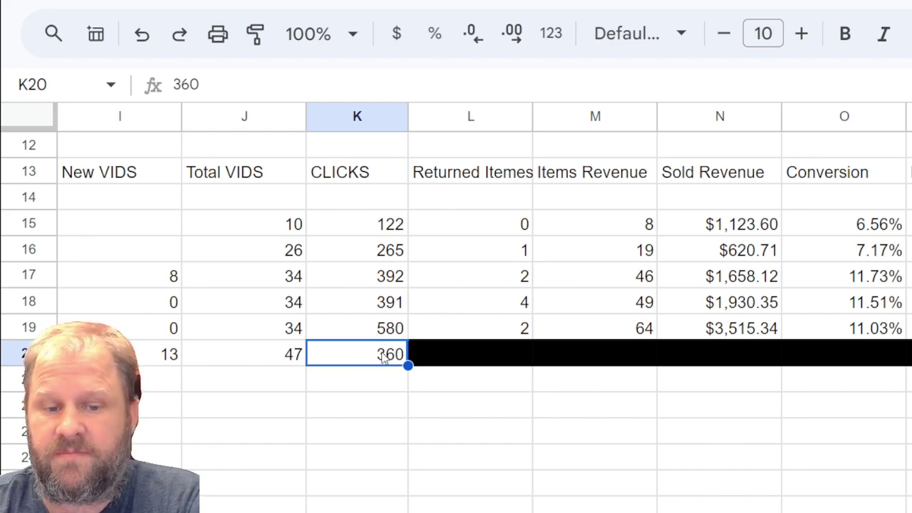
{"action": "left_click", "coordinate": [485, 354]}
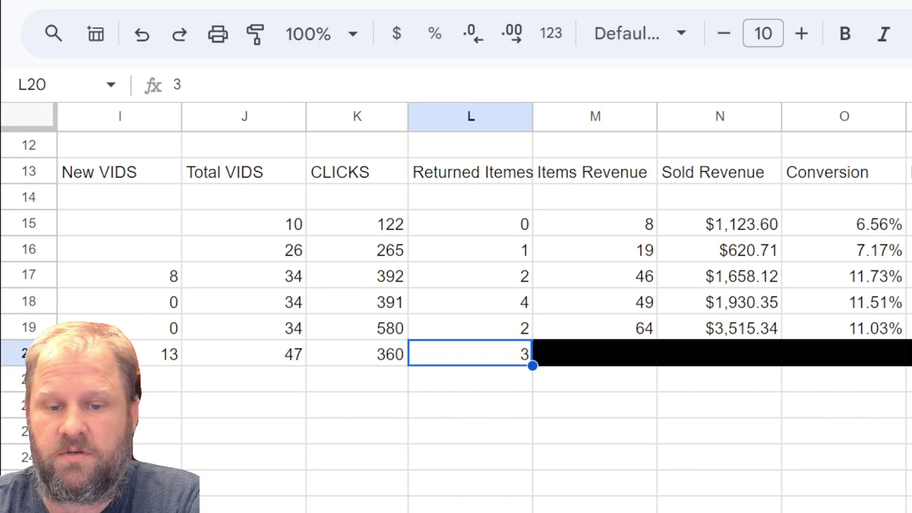
{"action": "scroll", "coordinate": [456, 285], "scroll_direction": "right", "scroll_amount": 2}
{"action": "scroll", "coordinate": [455, 285], "scroll_direction": "right", "scroll_amount": 2}
Step: Clear the fill on M20:R21, showing 51 items, $2,297.79, 14.17% and $50.94 earnings
{"action": "left_click", "coordinate": [376, 351]}
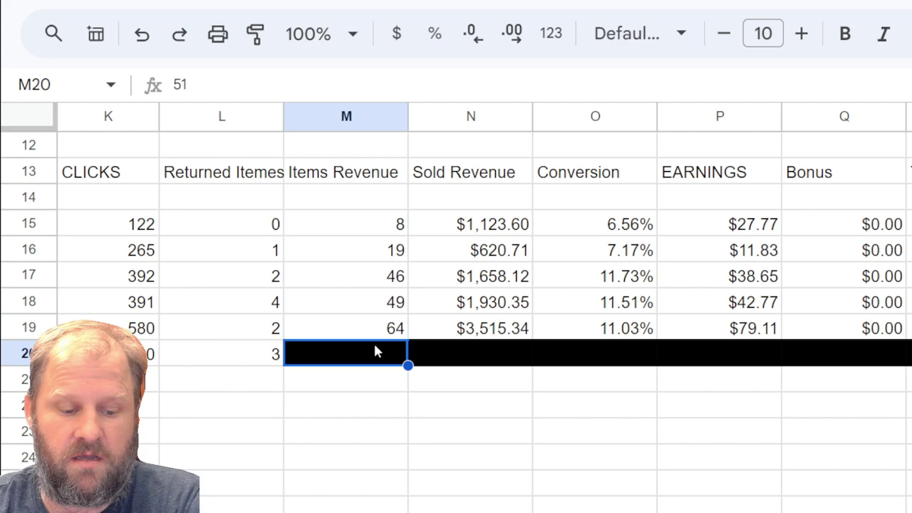
{"action": "key", "text": "ctrl+shift+Right"}
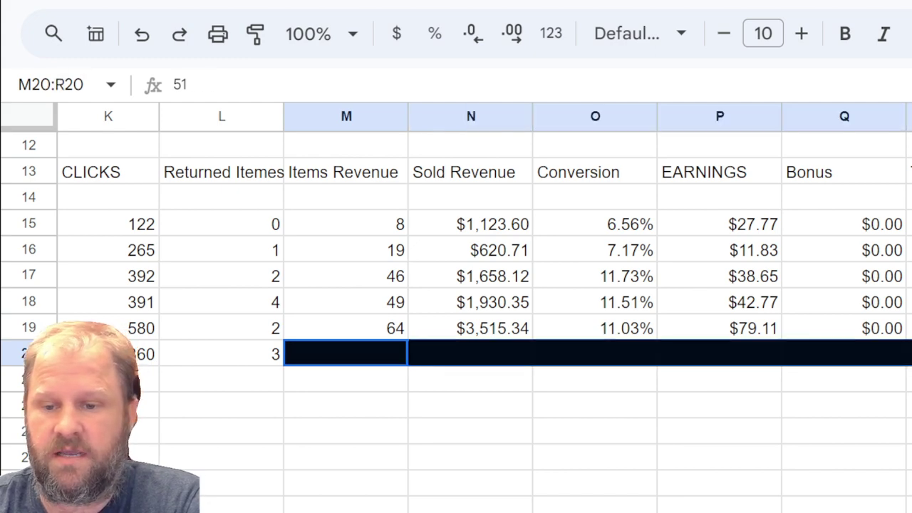
{"action": "key", "text": "ctrl+Right"}
{"action": "left_click", "coordinate": [354, 354]}
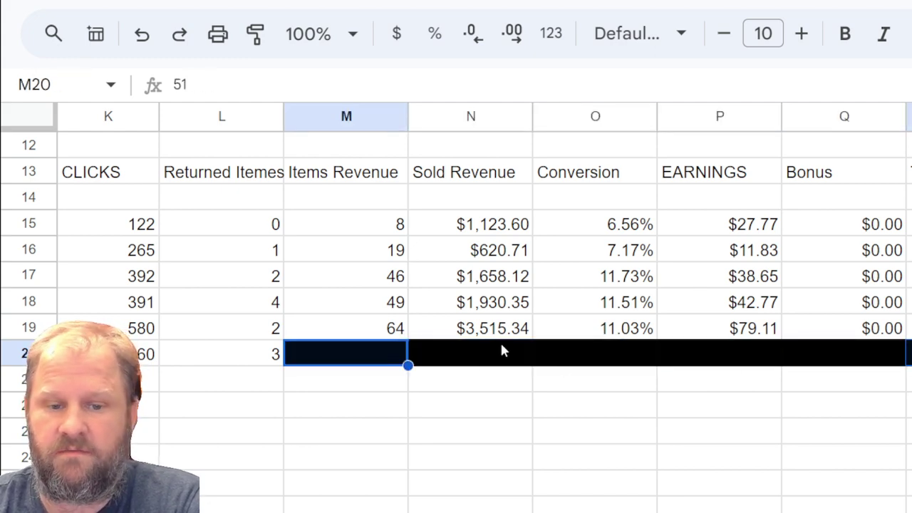
{"action": "left_click_drag", "start_coordinate": [908, 379], "coordinate": [380, 356]}
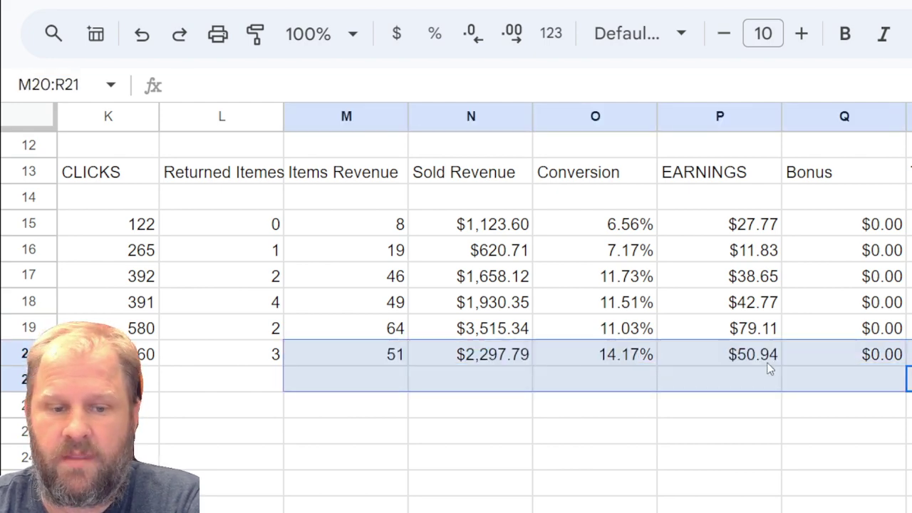
{"action": "left_click", "coordinate": [686, 403]}
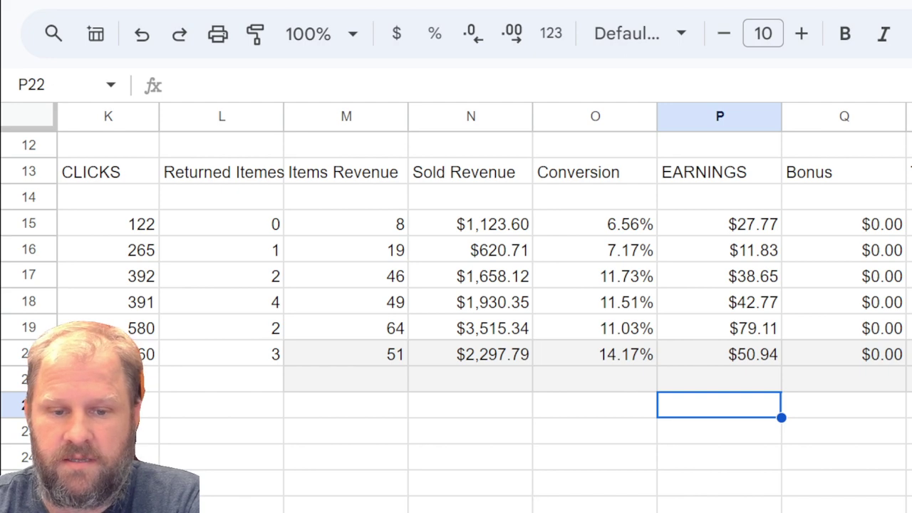
{"action": "scroll", "coordinate": [456, 306], "scroll_direction": "right", "scroll_amount": 1}
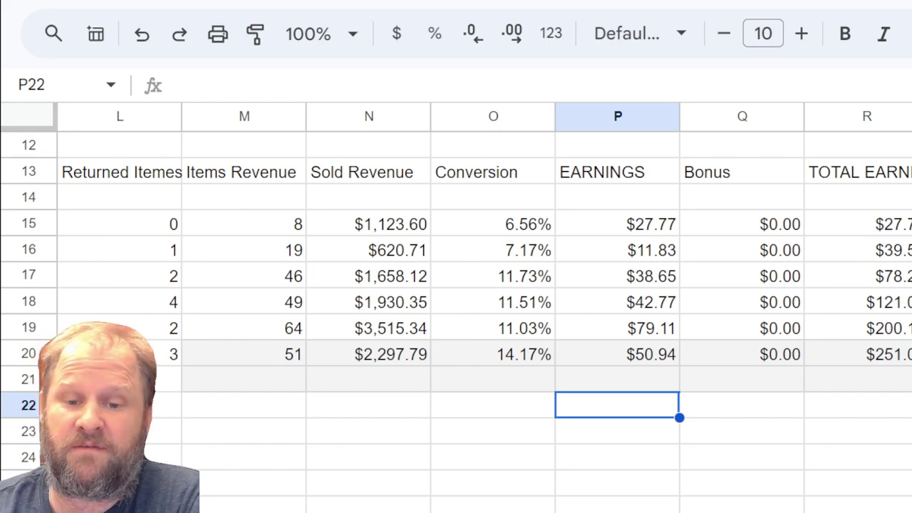
{"action": "scroll", "coordinate": [456, 285], "scroll_direction": "right", "scroll_amount": 2}
{"action": "scroll", "coordinate": [456, 285], "scroll_direction": "right", "scroll_amount": 2}
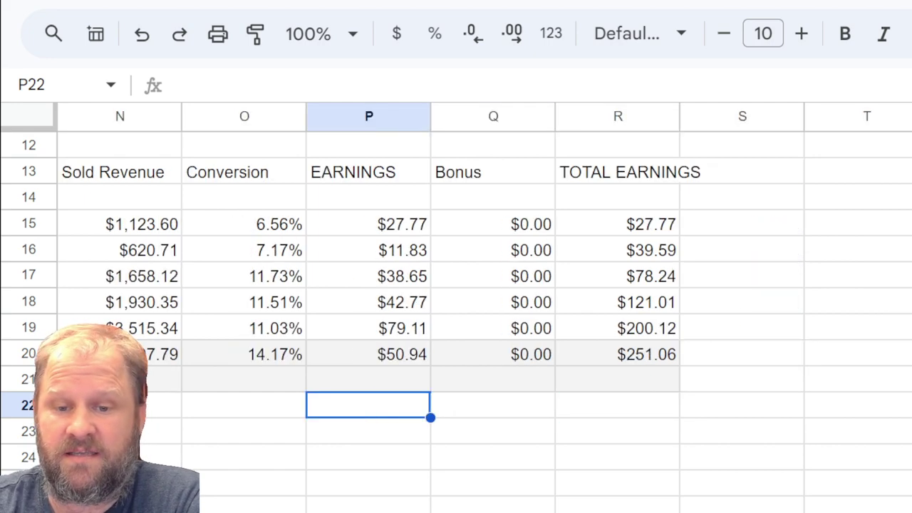